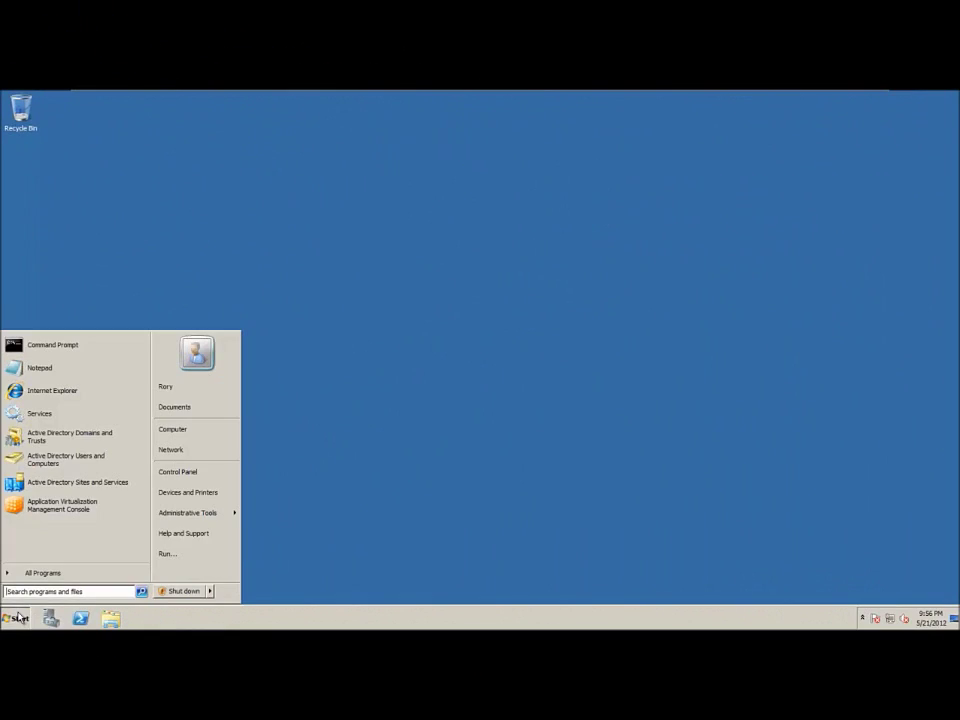
Step: Open the Application Virtualization Management Console and connect to WIN-TKIVDCVHI0M on port 80 as the Windows account AppVLab\Administrator
{"action": "left_click", "coordinate": [70, 513]}
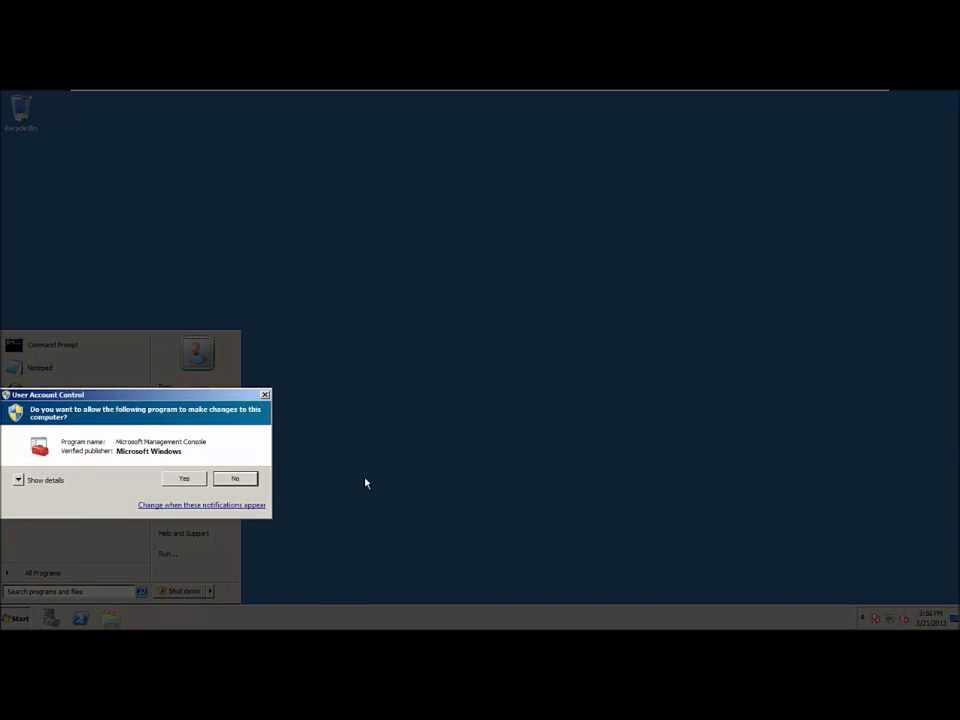
{"action": "left_click", "coordinate": [185, 479]}
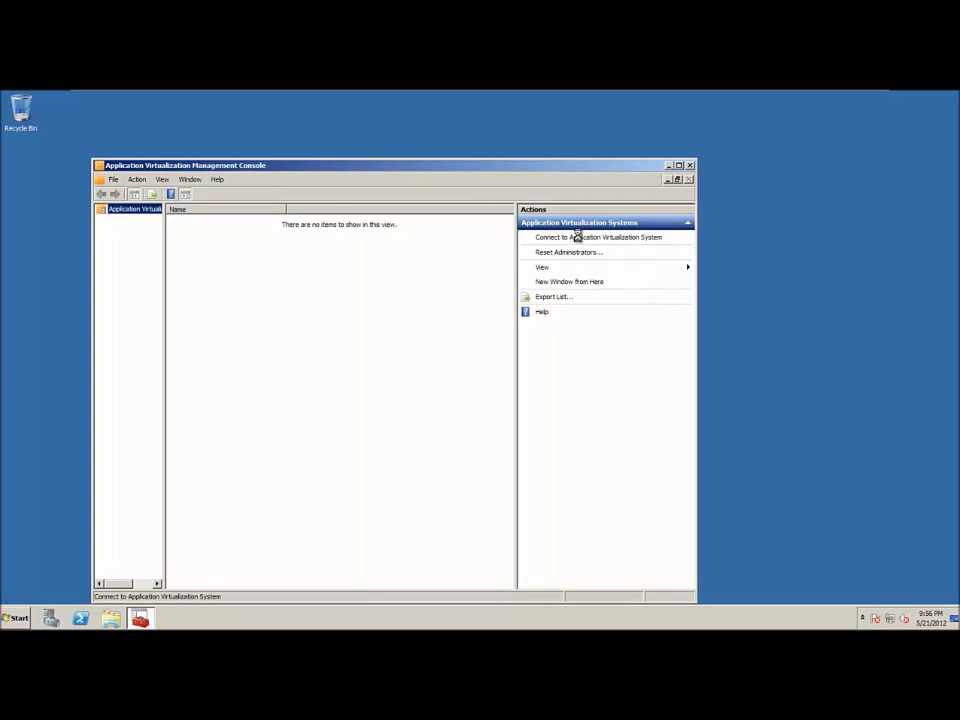
{"action": "left_click", "coordinate": [577, 237]}
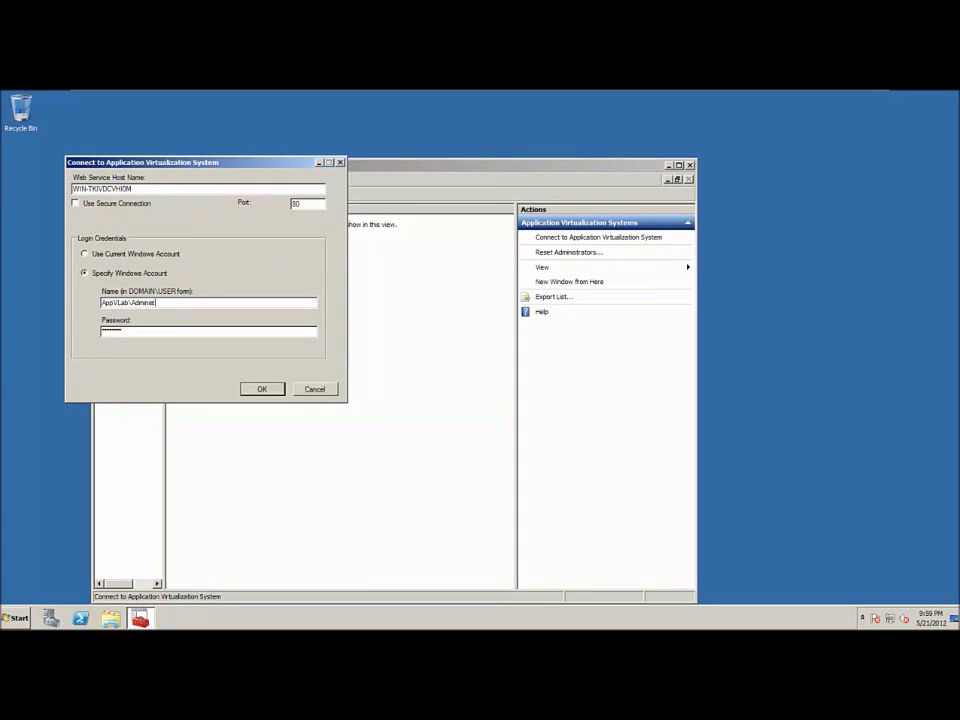
{"action": "type", "text": "rator"}
{"action": "left_click", "coordinate": [272, 389]}
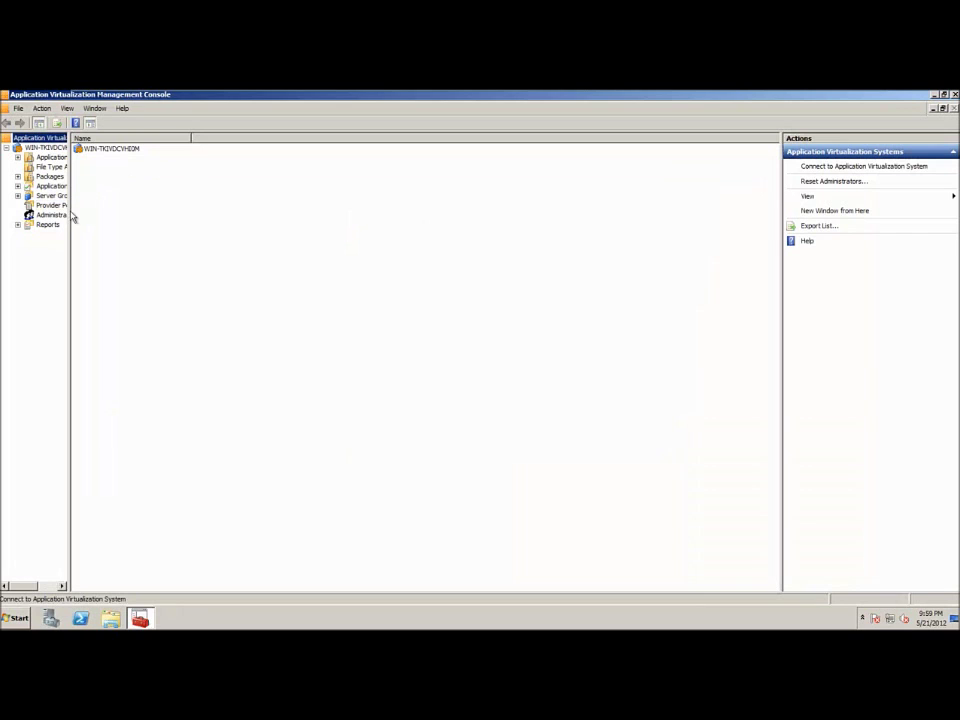
Step: Examine the default content path in the system options of server WIN-TKIVDCVHI0M, leaving the options unchanged
{"action": "left_click_drag", "start_coordinate": [72, 212], "coordinate": [200, 203]}
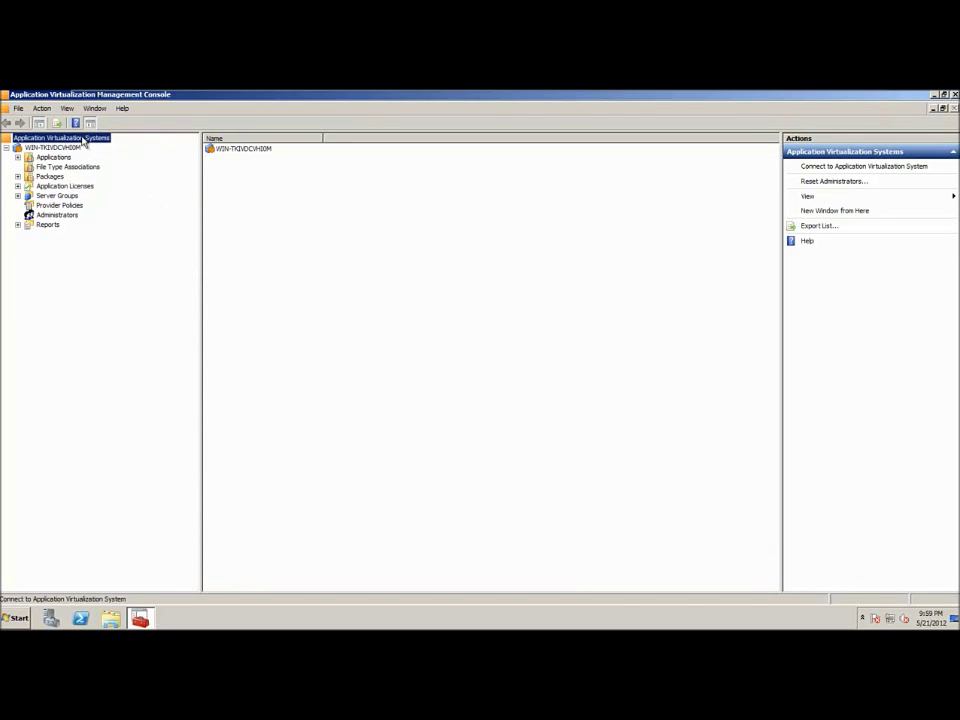
{"action": "right_click", "coordinate": [84, 141]}
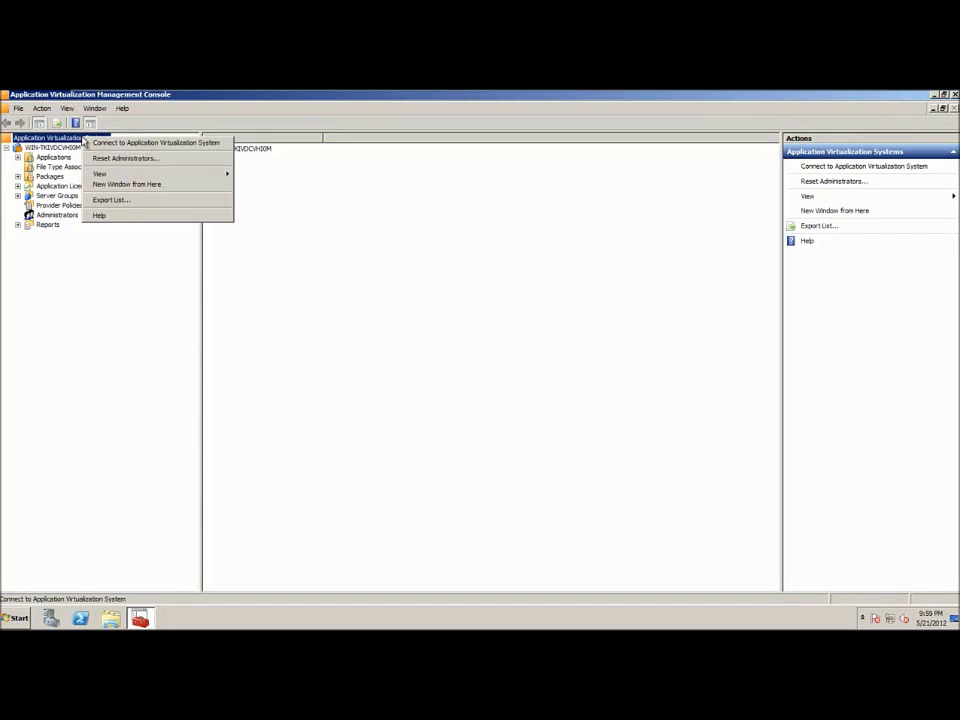
{"action": "key", "text": "Escape"}
{"action": "left_click", "coordinate": [66, 148]}
{"action": "right_click", "coordinate": [66, 148]}
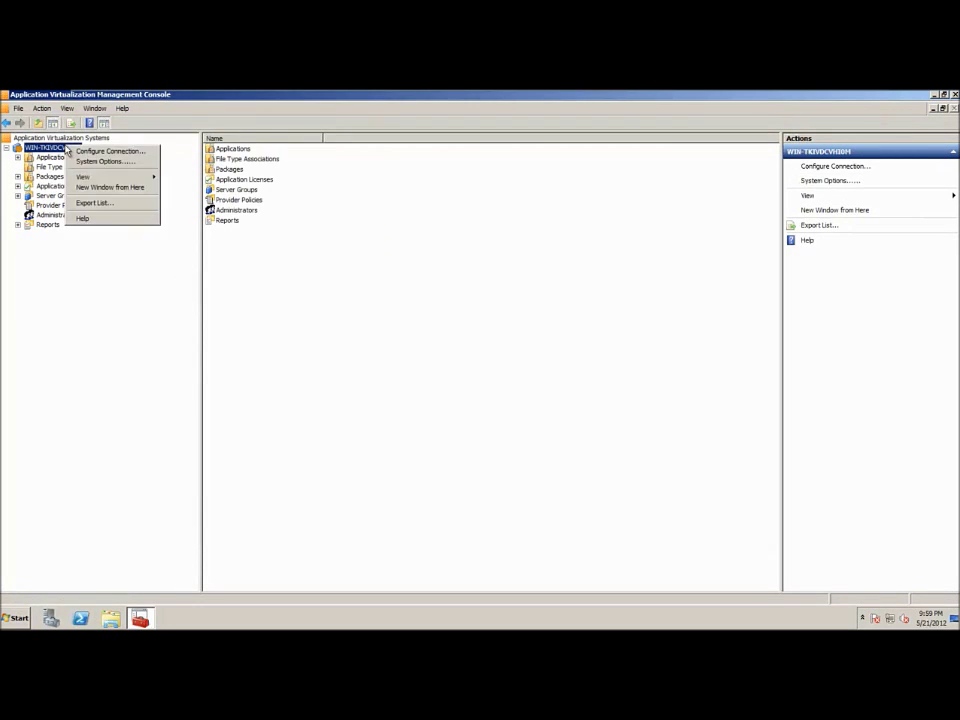
{"action": "left_click", "coordinate": [90, 162]}
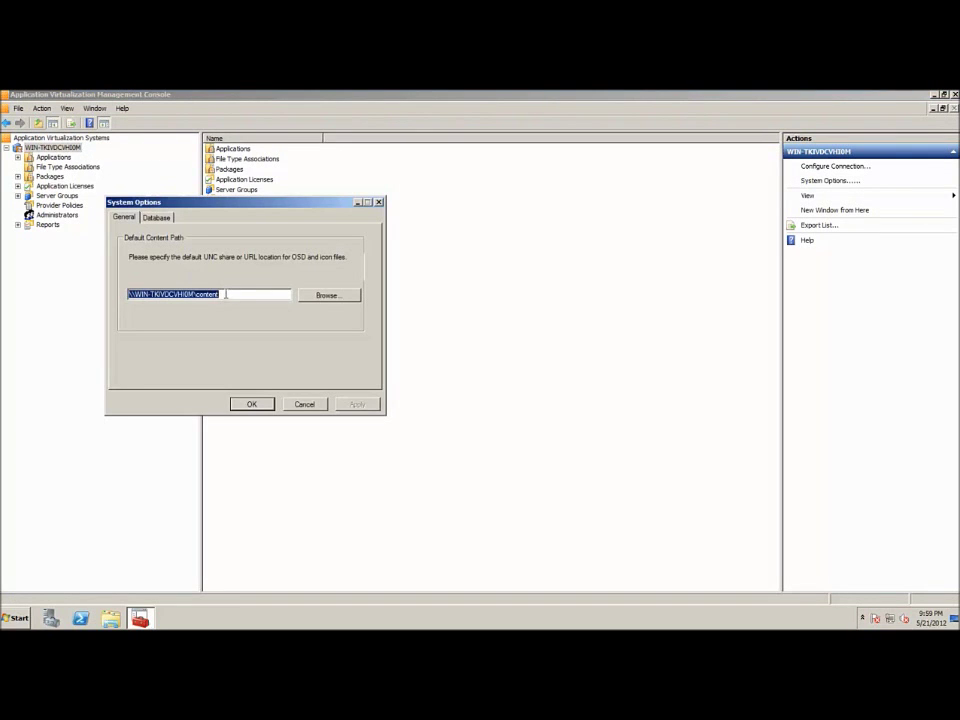
{"action": "left_click_drag", "start_coordinate": [225, 292], "coordinate": [119, 296]}
{"action": "left_click_drag", "start_coordinate": [223, 294], "coordinate": [123, 294]}
{"action": "left_click", "coordinate": [304, 405]}
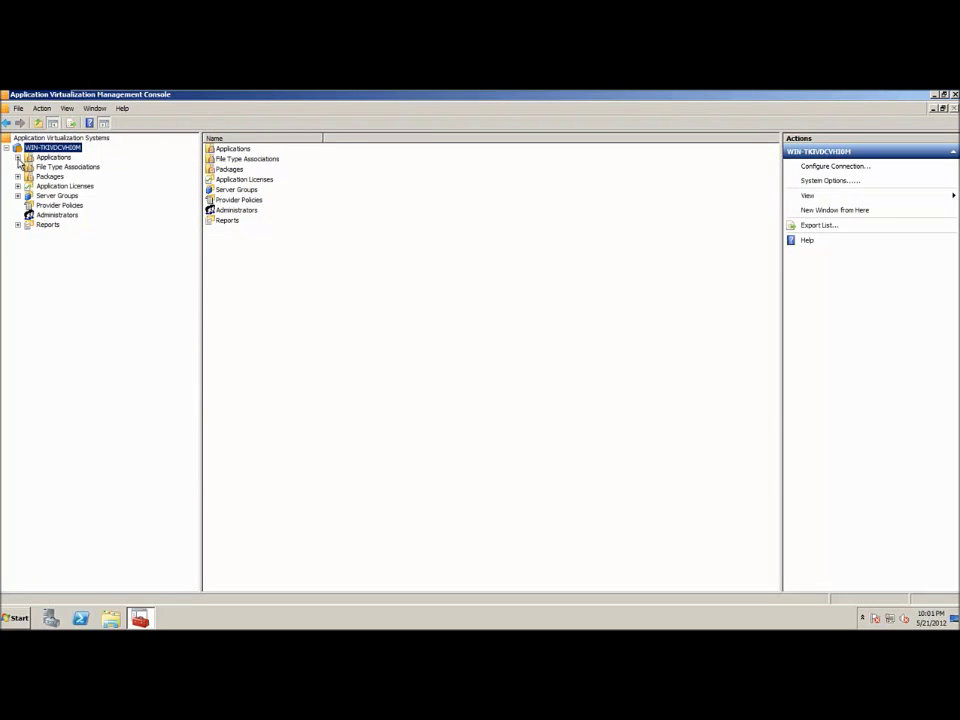
Step: Review the server's list of applications and its file type associations
{"action": "left_click", "coordinate": [50, 157]}
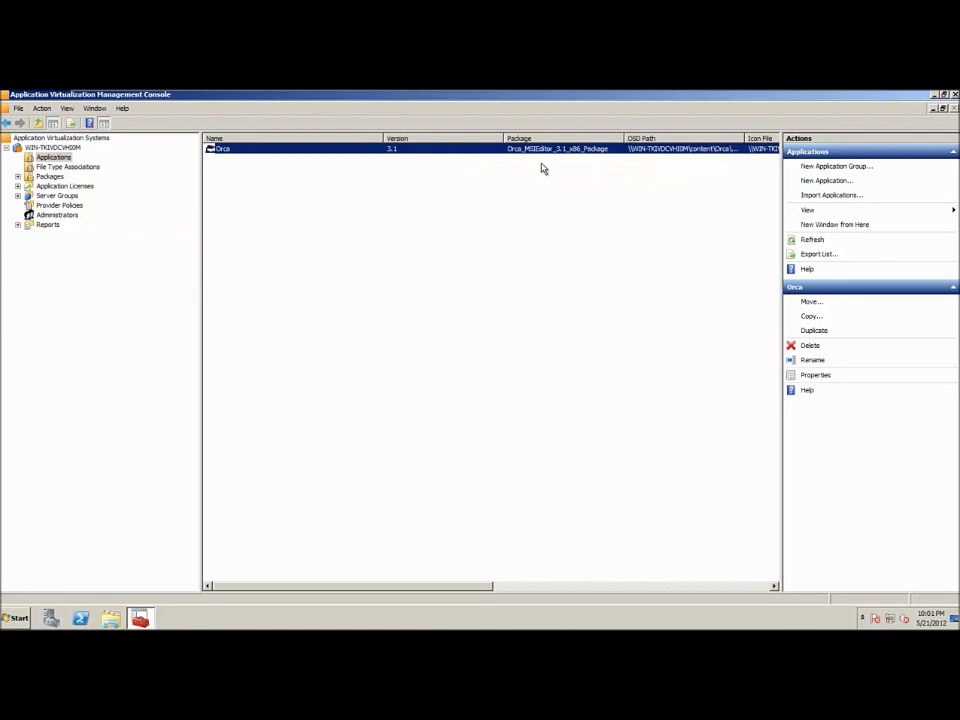
{"action": "left_click", "coordinate": [78, 168]}
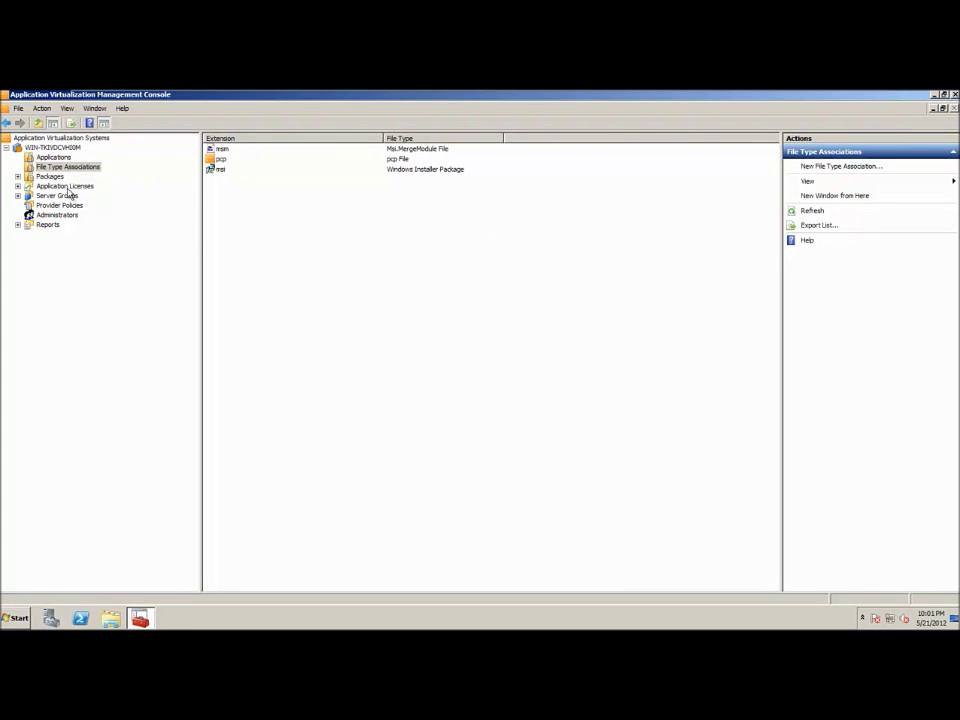
Step: Examine the version entry of Orca_MSIEditor_3.1_x86_Package, including its full package file path
{"action": "left_click", "coordinate": [27, 177]}
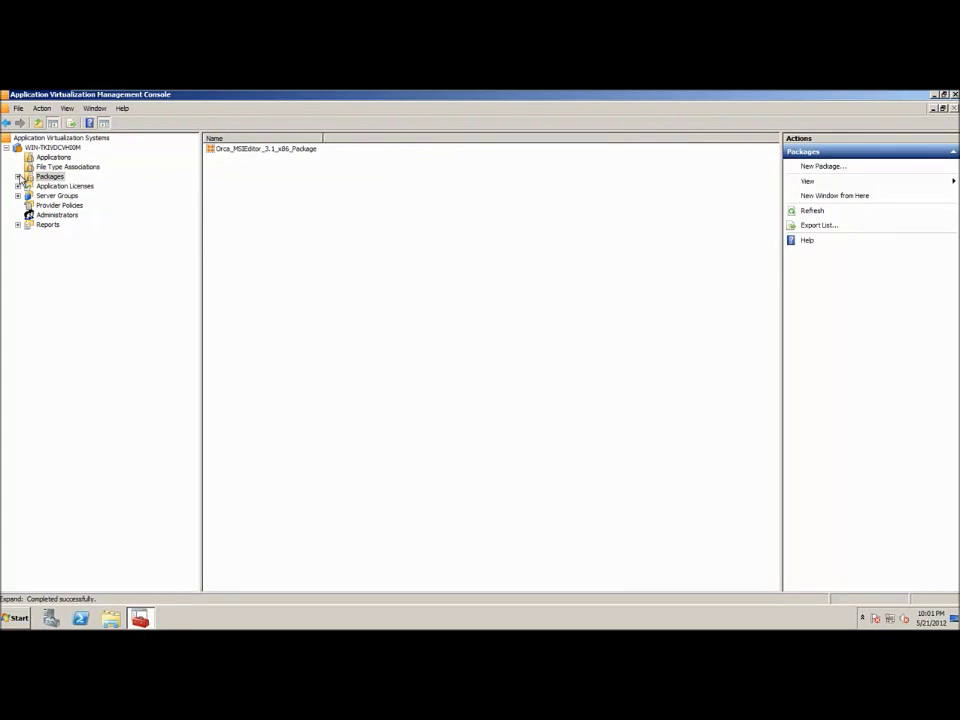
{"action": "left_click", "coordinate": [17, 176]}
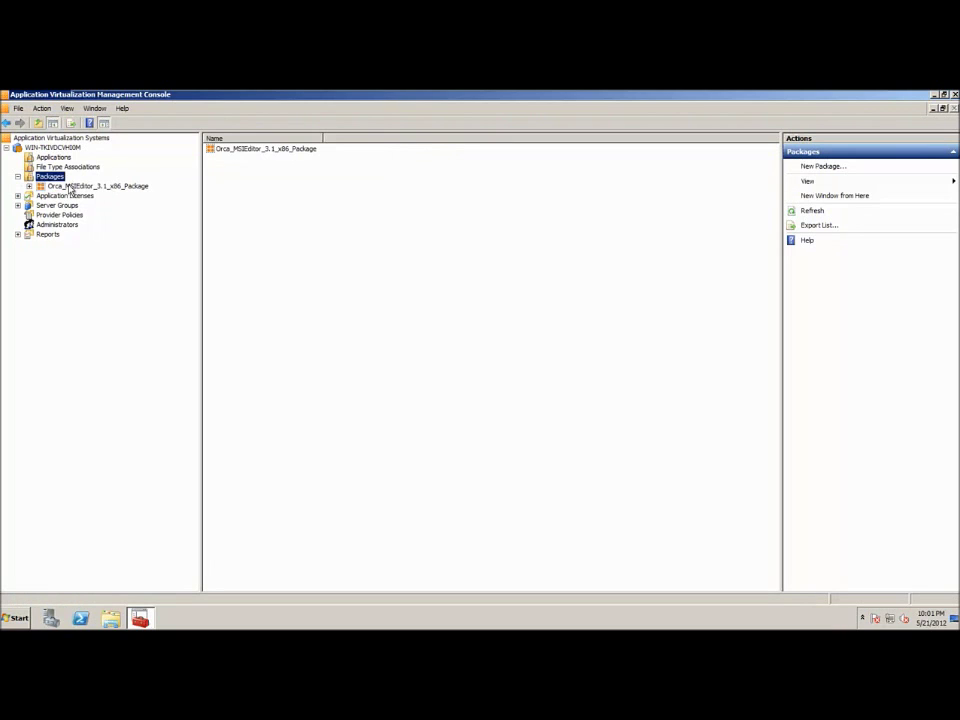
{"action": "left_click", "coordinate": [30, 187]}
{"action": "left_click", "coordinate": [62, 188]}
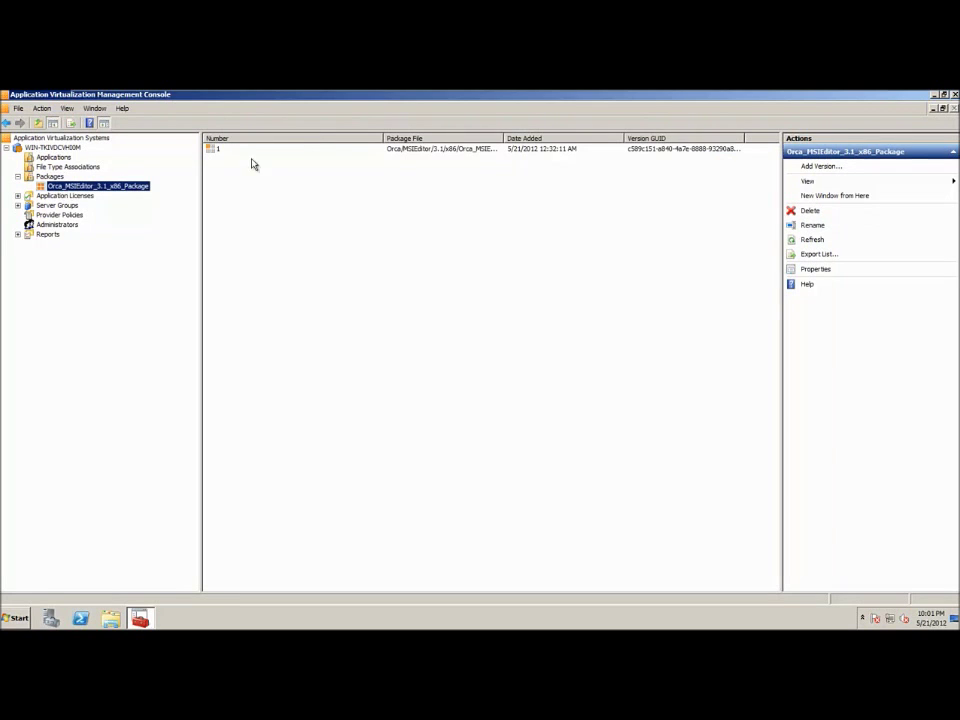
{"action": "double_click", "coordinate": [504, 139]}
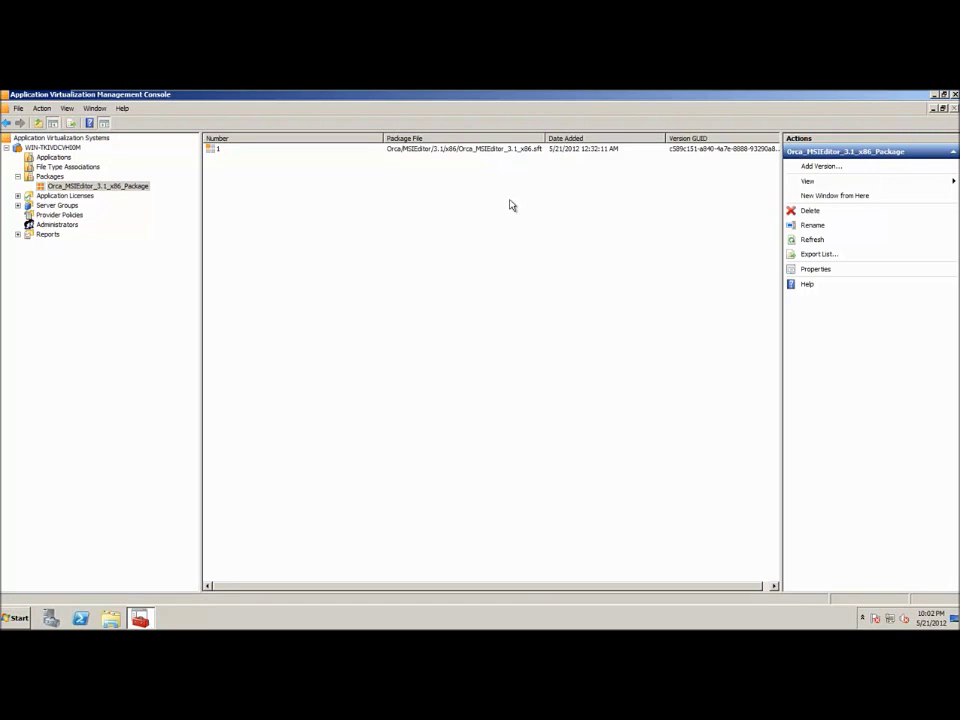
{"action": "left_click", "coordinate": [248, 150]}
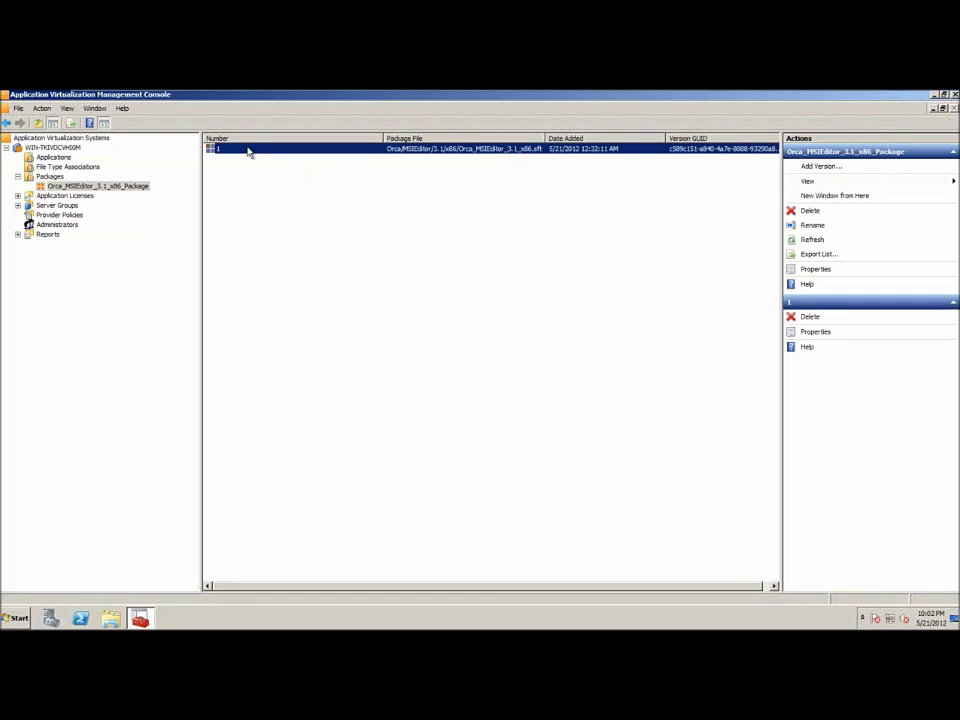
{"action": "left_click", "coordinate": [240, 163]}
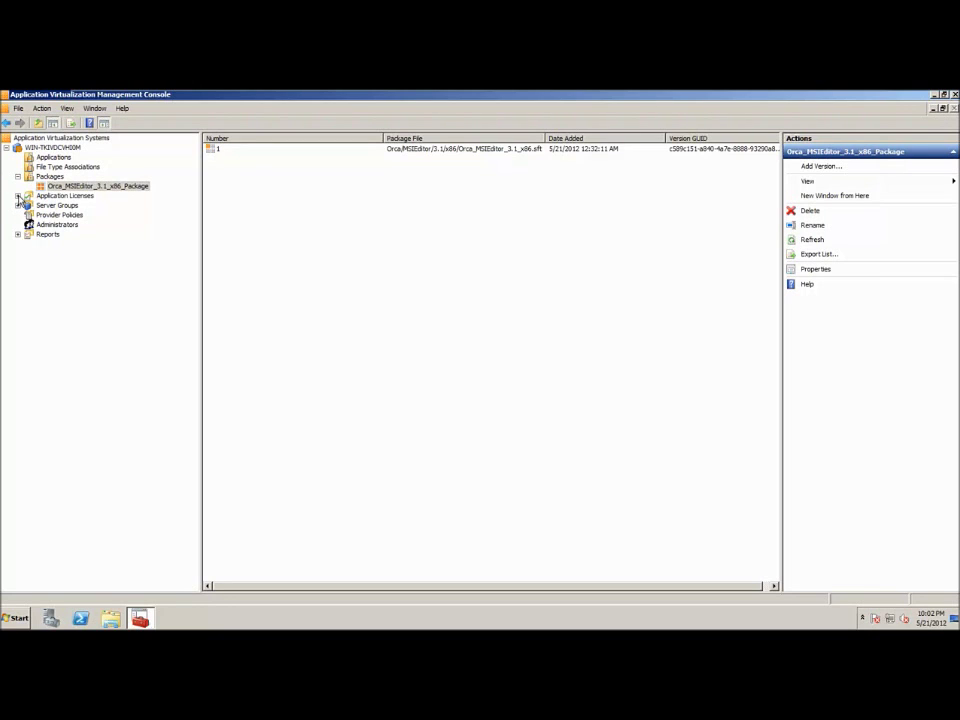
Step: Review the application licenses and the full name of the management server in the Default Server Group
{"action": "left_click", "coordinate": [18, 198]}
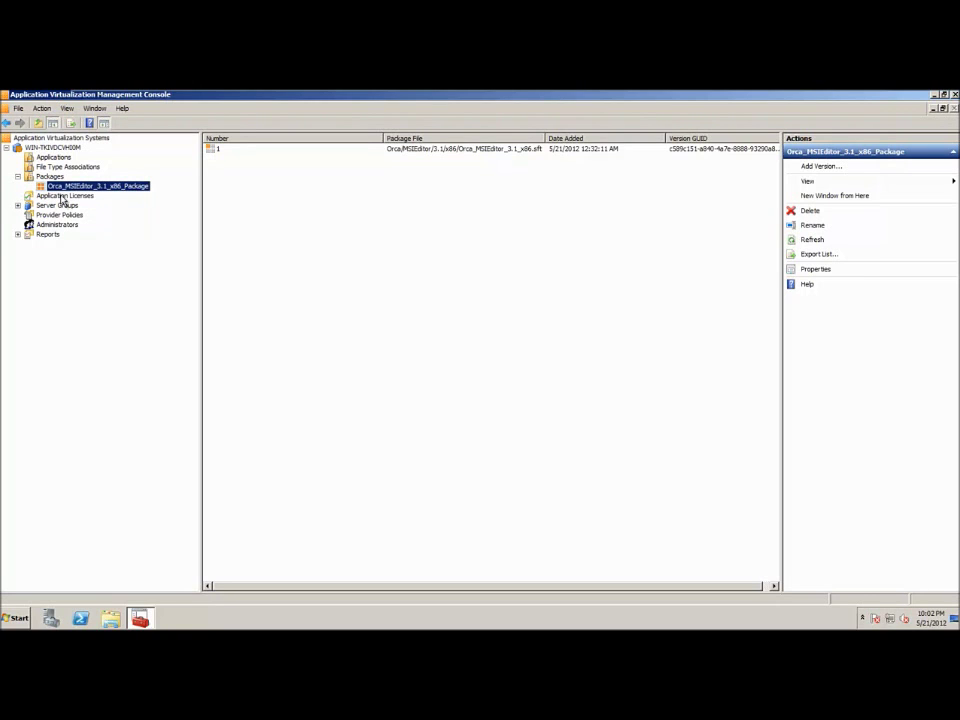
{"action": "left_click", "coordinate": [62, 197]}
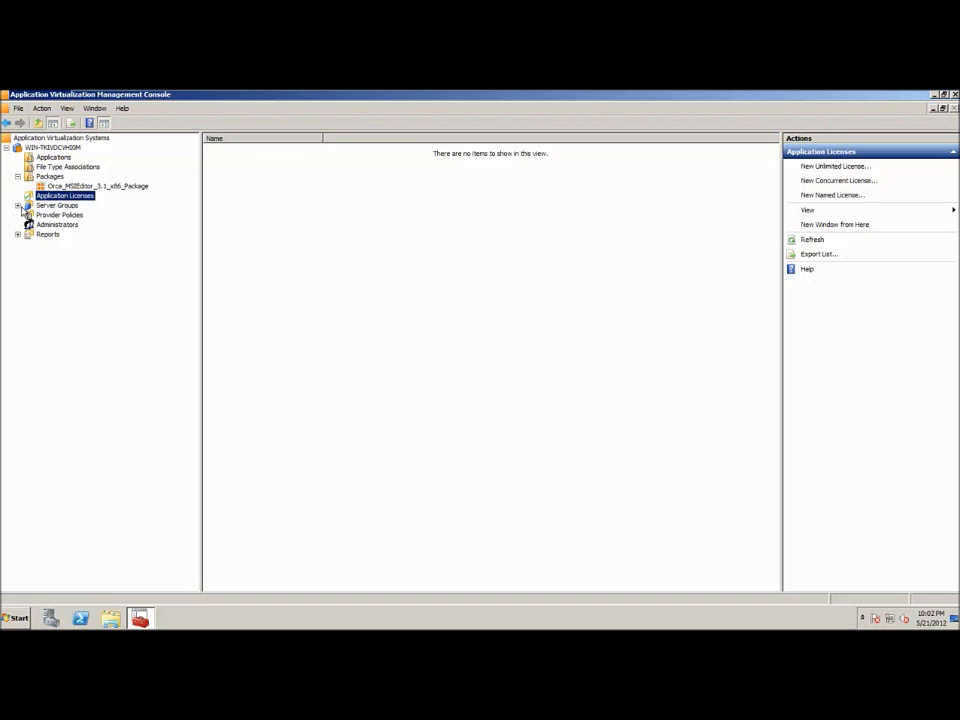
{"action": "left_click", "coordinate": [19, 205]}
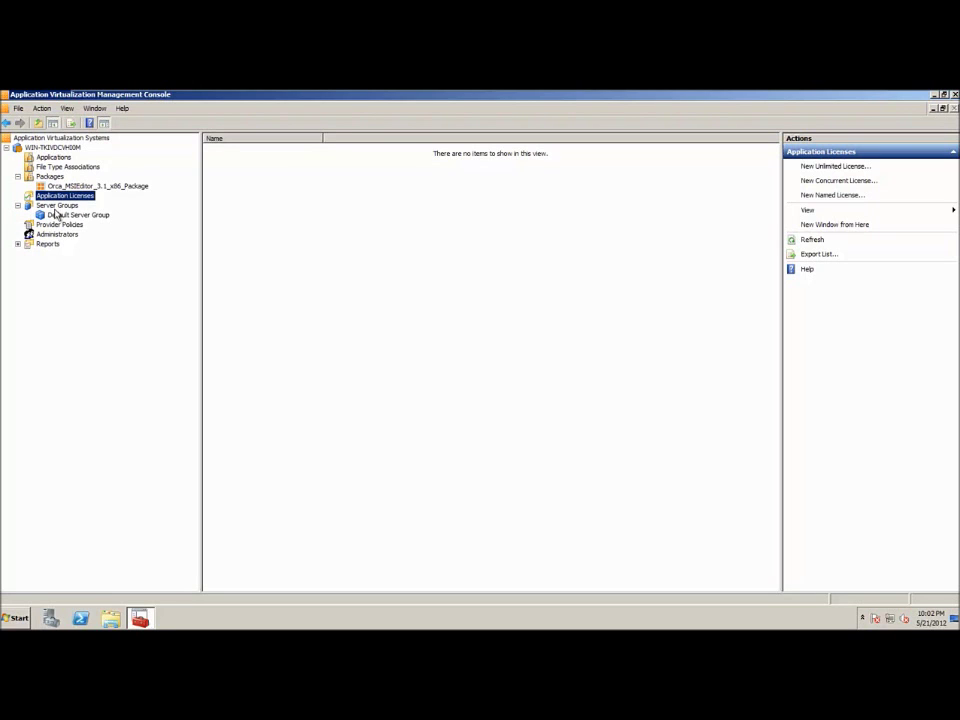
{"action": "left_click", "coordinate": [56, 216]}
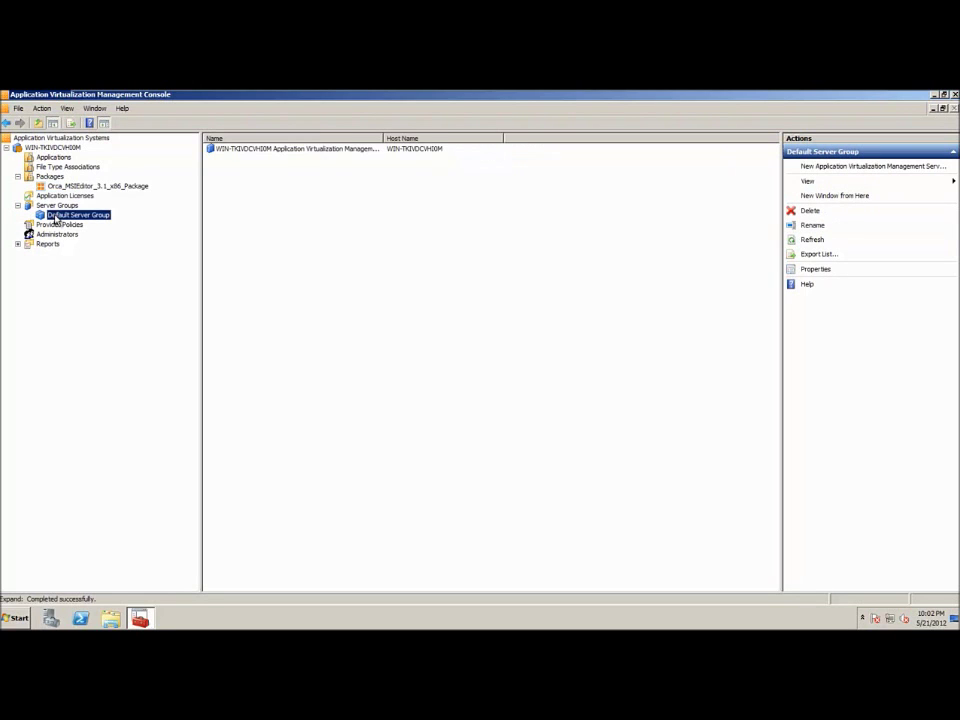
{"action": "double_click", "coordinate": [383, 134]}
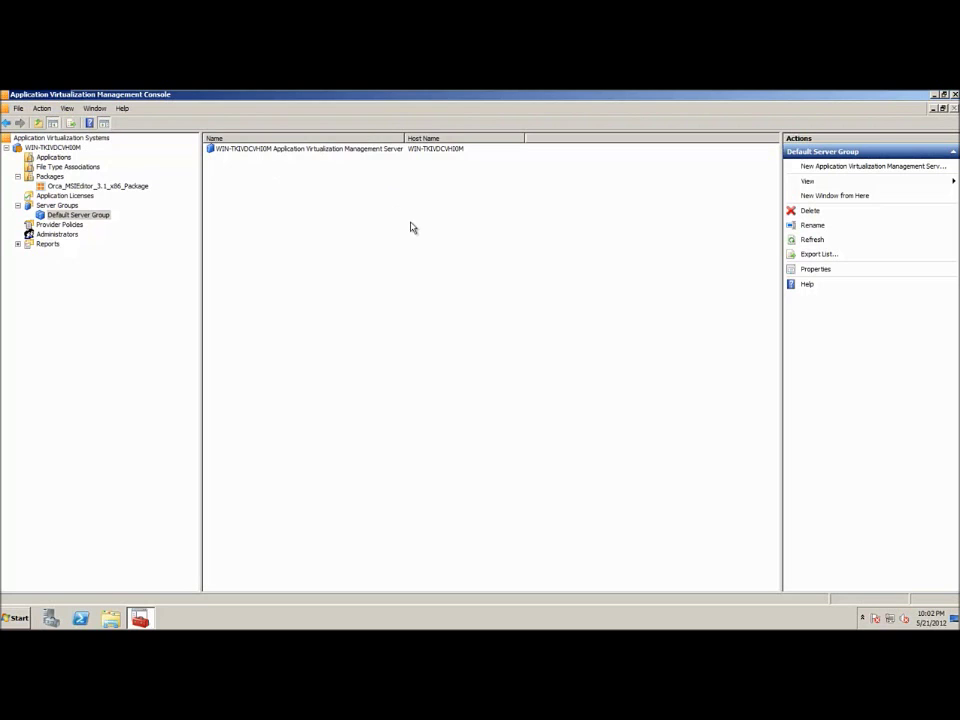
Step: Examine the Default Provider policy's general, group assignment and provider pipeline settings, and review the administrator groups
{"action": "left_click", "coordinate": [77, 228]}
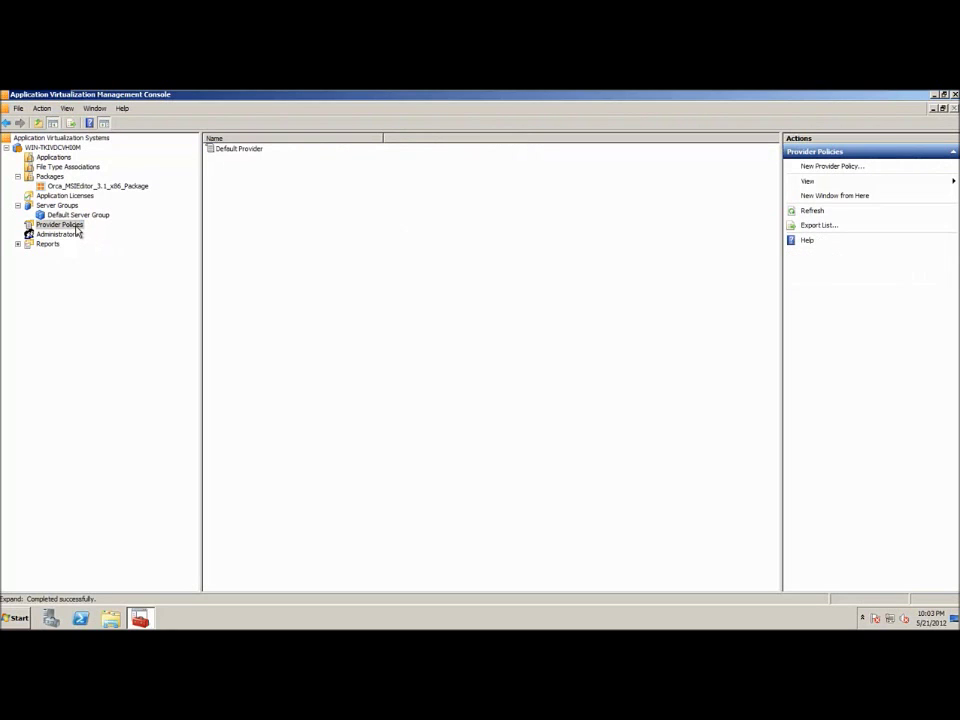
{"action": "double_click", "coordinate": [255, 155]}
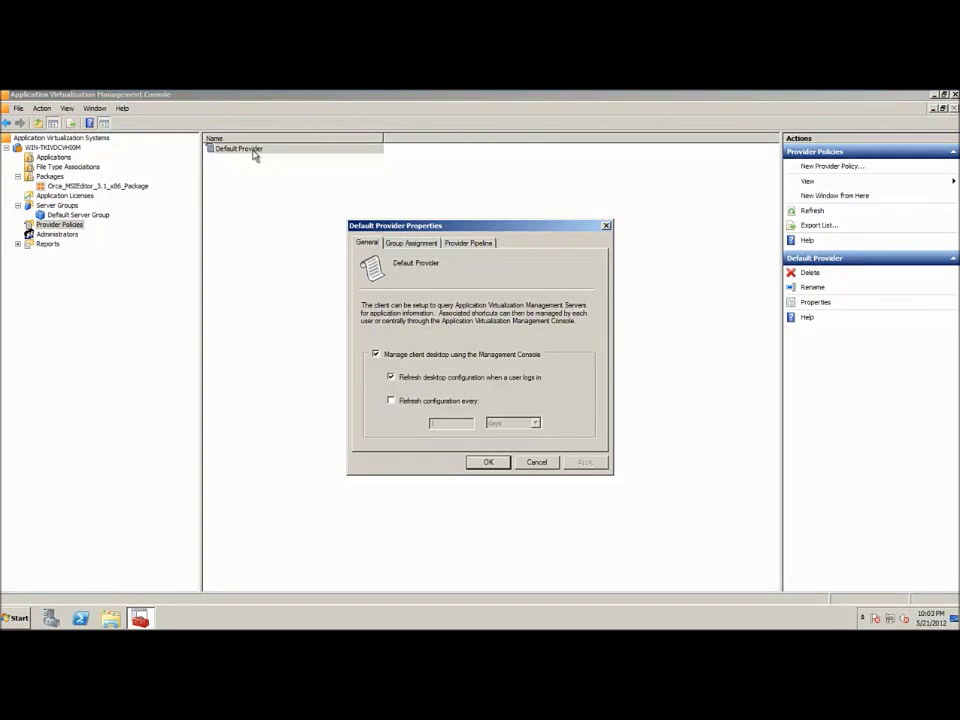
{"action": "left_click", "coordinate": [409, 244]}
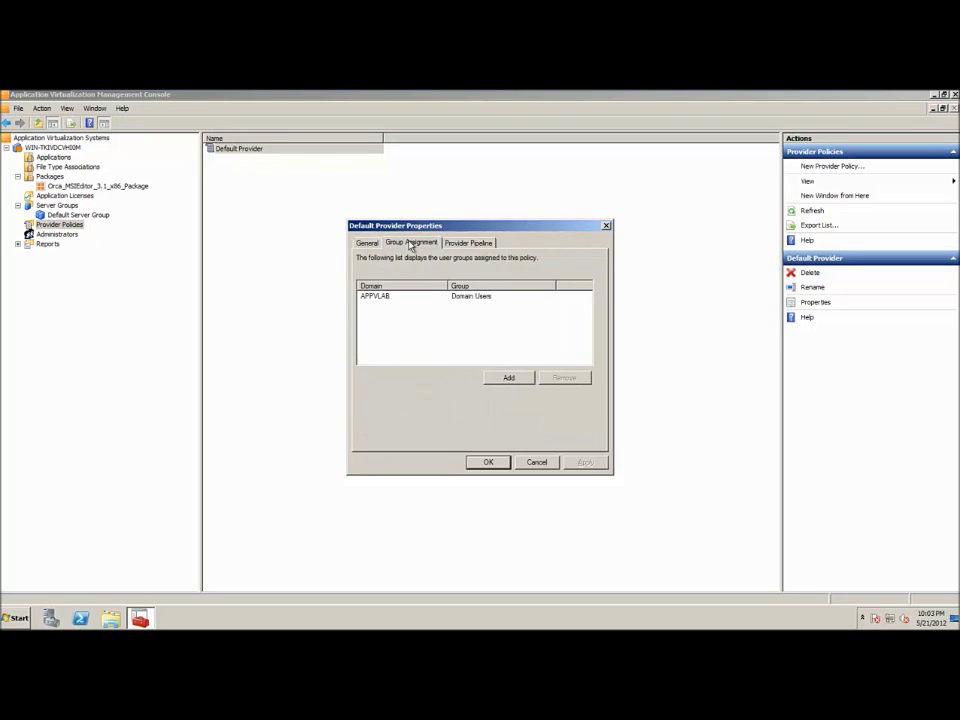
{"action": "left_click", "coordinate": [469, 244]}
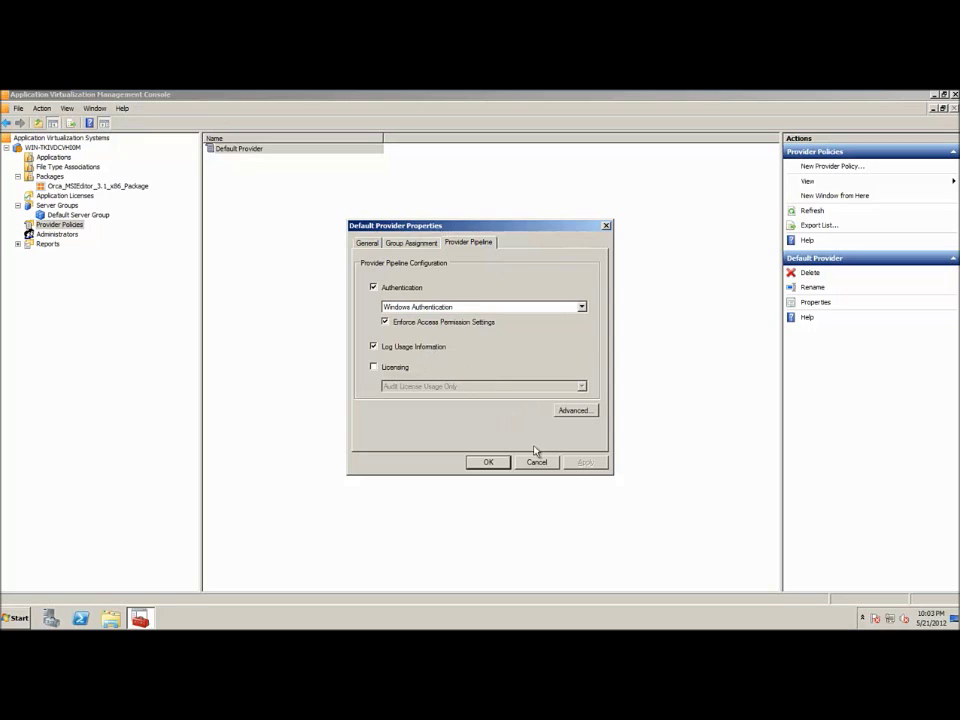
{"action": "left_click", "coordinate": [607, 226]}
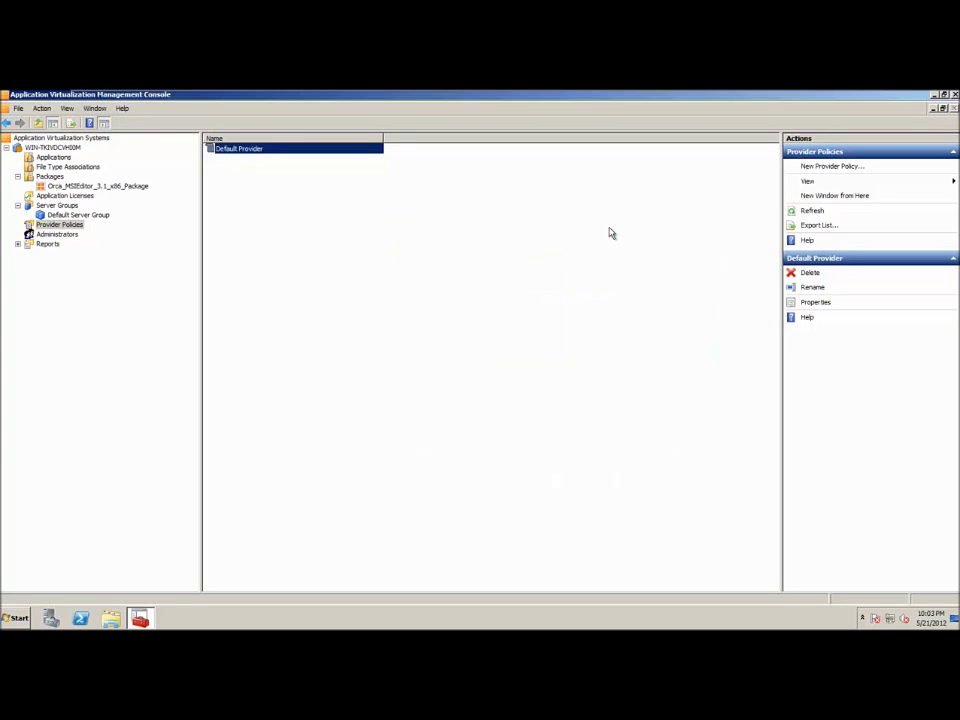
{"action": "left_click", "coordinate": [64, 237]}
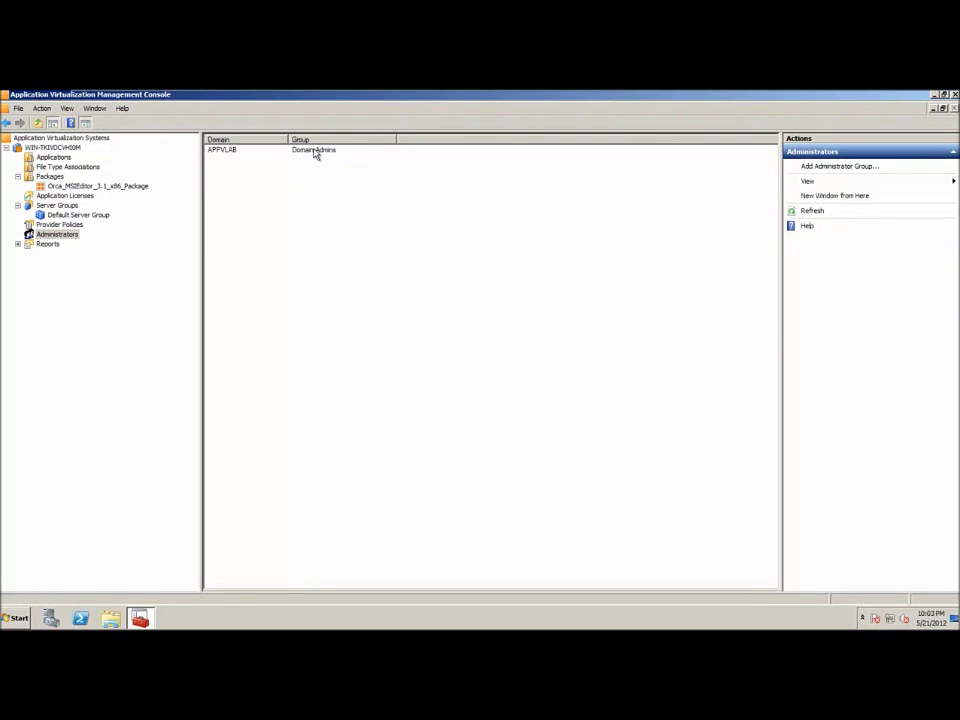
Step: Start a new report named Orca with the Application Utilization type and return to the report type choices
{"action": "left_click", "coordinate": [39, 249]}
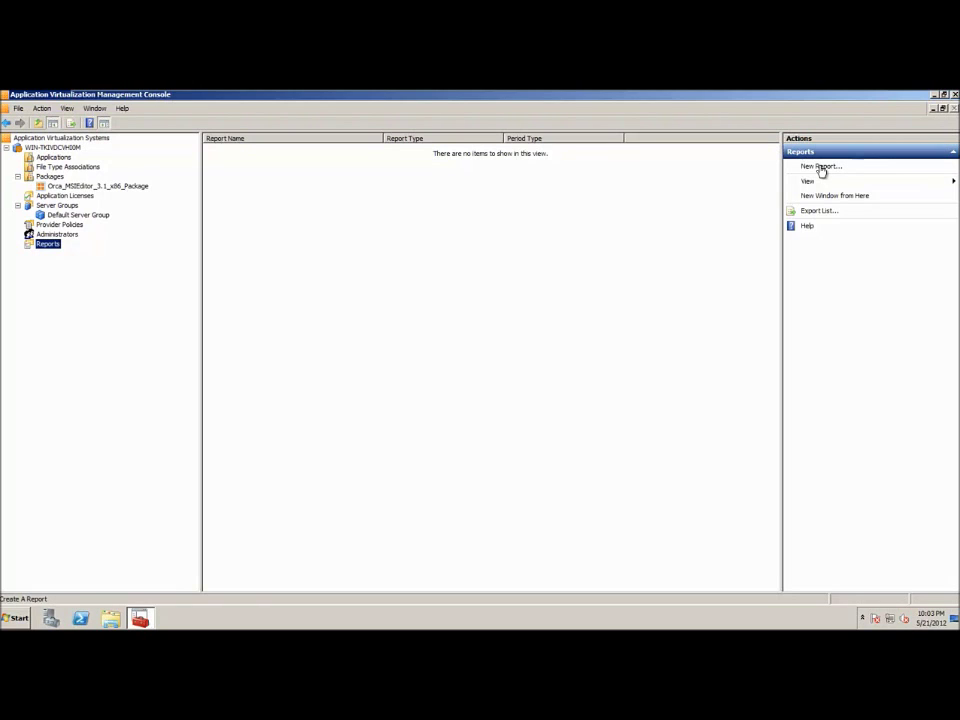
{"action": "left_click", "coordinate": [820, 168]}
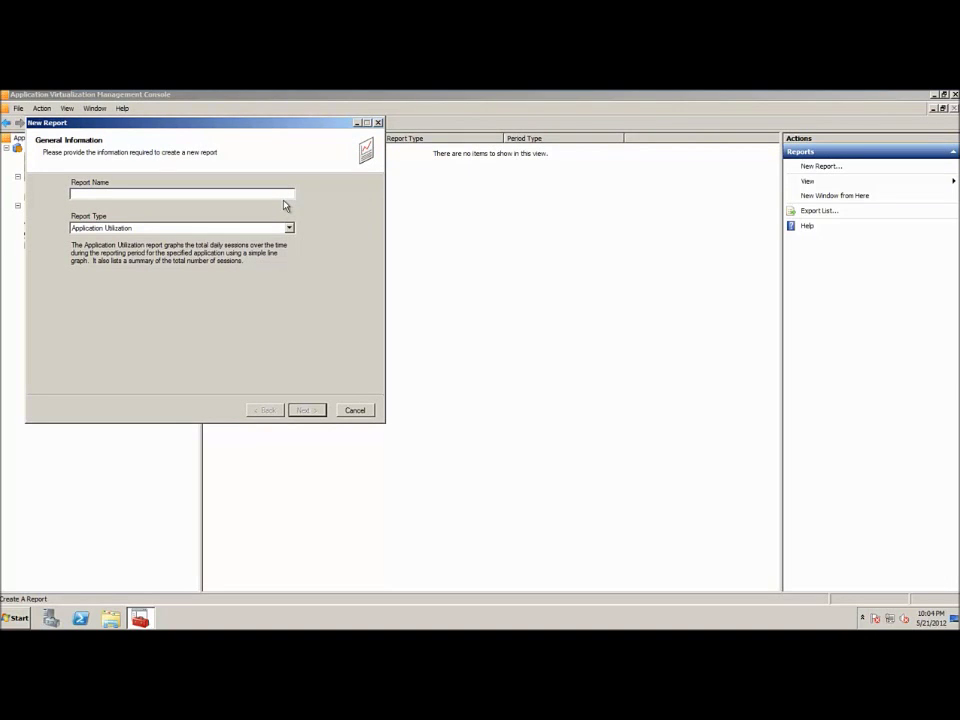
{"action": "key", "text": "Caps_Lock"}
{"action": "type", "text": "O"}
{"action": "key", "text": "Caps_Lock"}
{"action": "type", "text": "rca"}
{"action": "left_click", "coordinate": [215, 230]}
{"action": "left_click", "coordinate": [216, 237]}
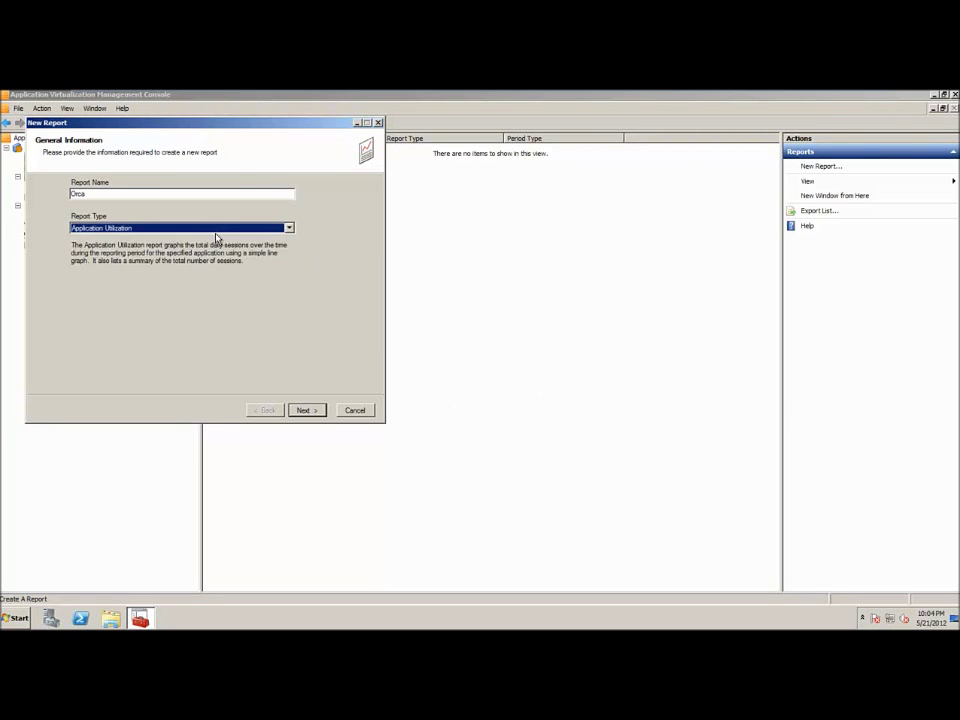
{"action": "left_click", "coordinate": [216, 230]}
{"action": "left_click", "coordinate": [216, 240]}
{"action": "left_click", "coordinate": [318, 410]}
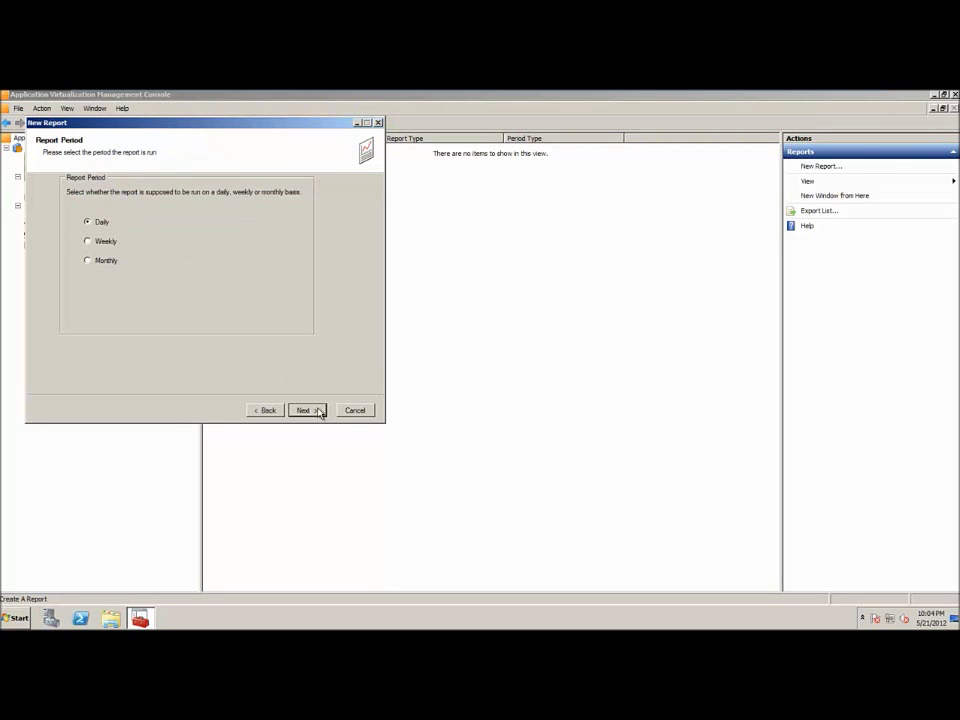
{"action": "left_click", "coordinate": [265, 412]}
{"action": "left_click", "coordinate": [288, 228]}
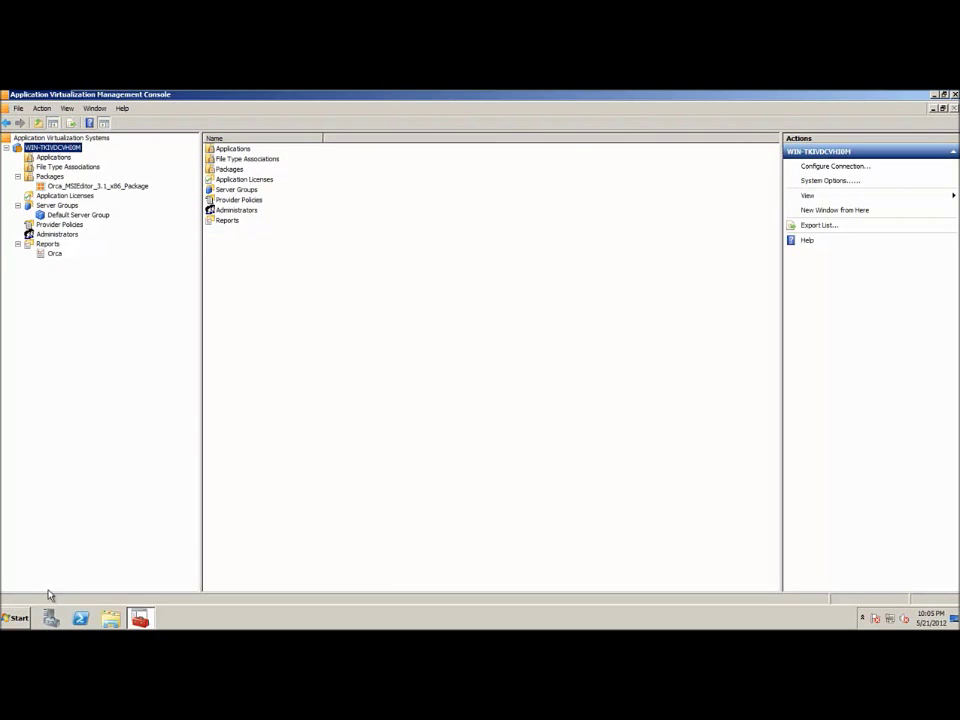
Step: Open the Windows Services console with services.msc, maximize it and widen the Name column to show full service names
{"action": "left_click", "coordinate": [16, 620]}
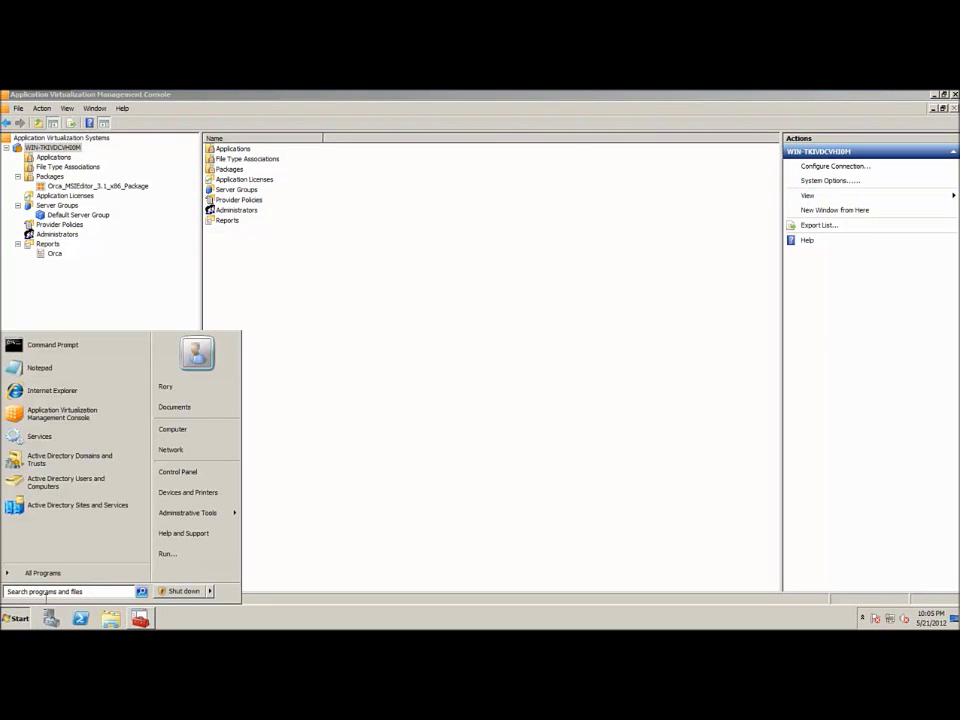
{"action": "left_click", "coordinate": [68, 592]}
{"action": "type", "text": "se"}
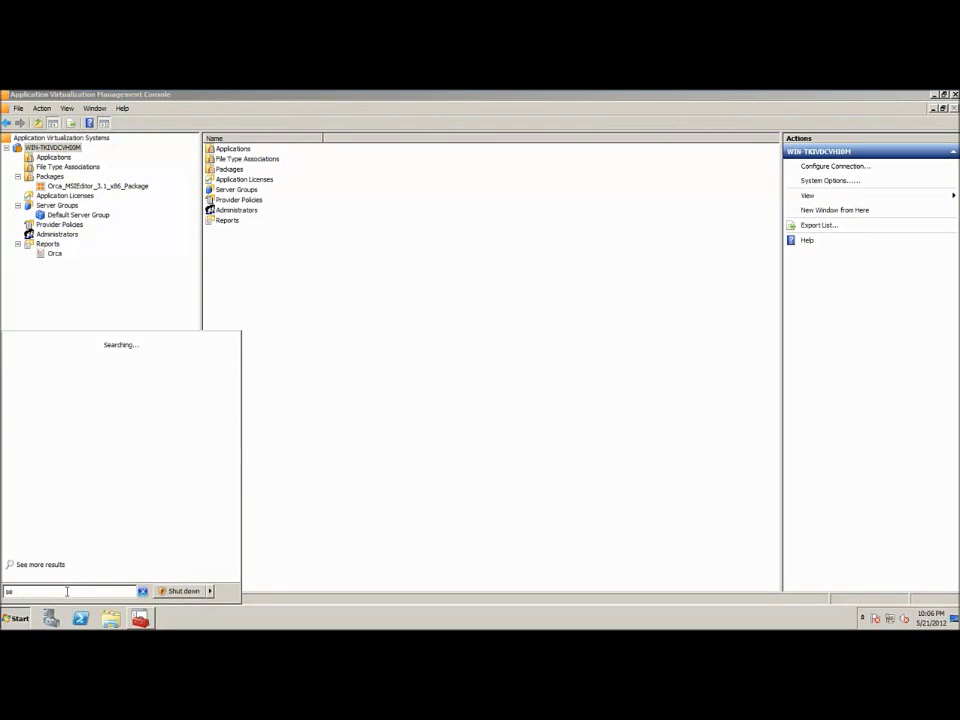
{"action": "type", "text": "rvices.msc"}
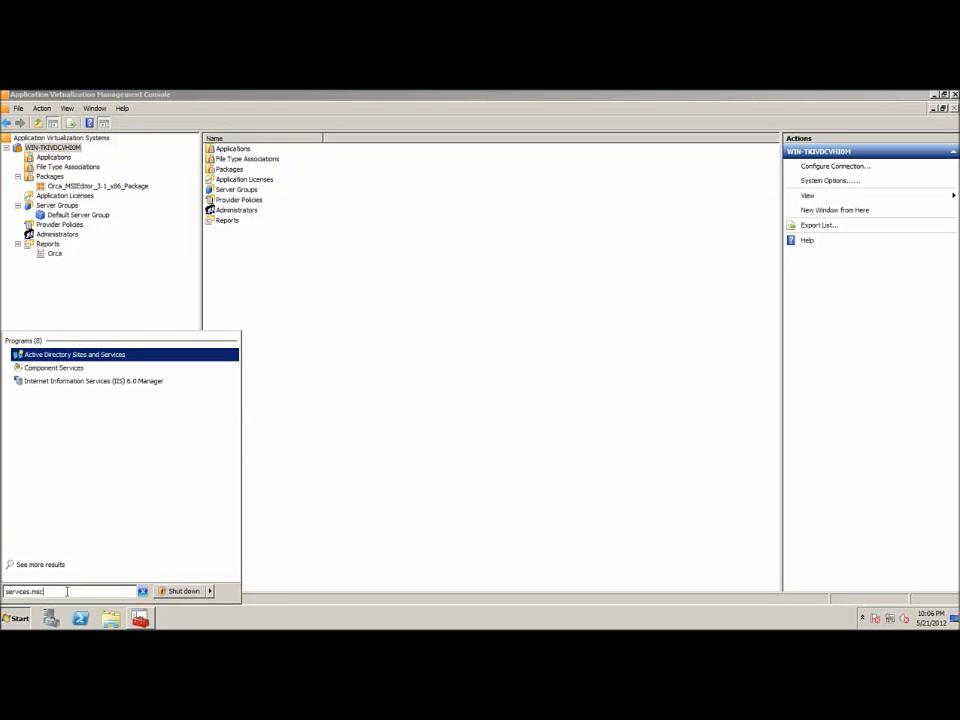
{"action": "key", "text": "Return"}
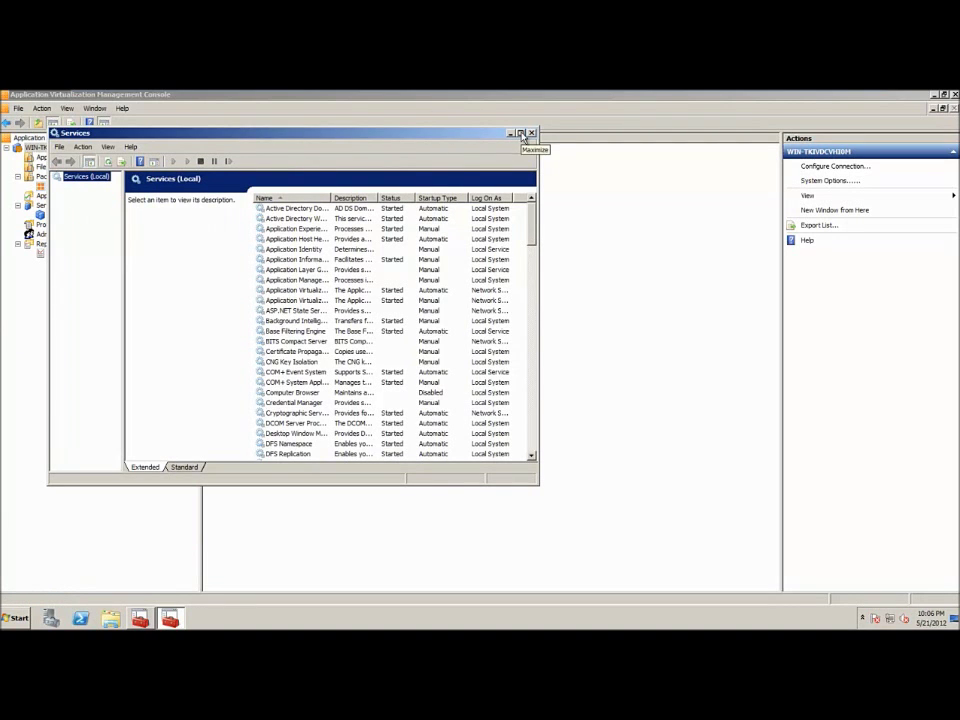
{"action": "left_click", "coordinate": [521, 134]}
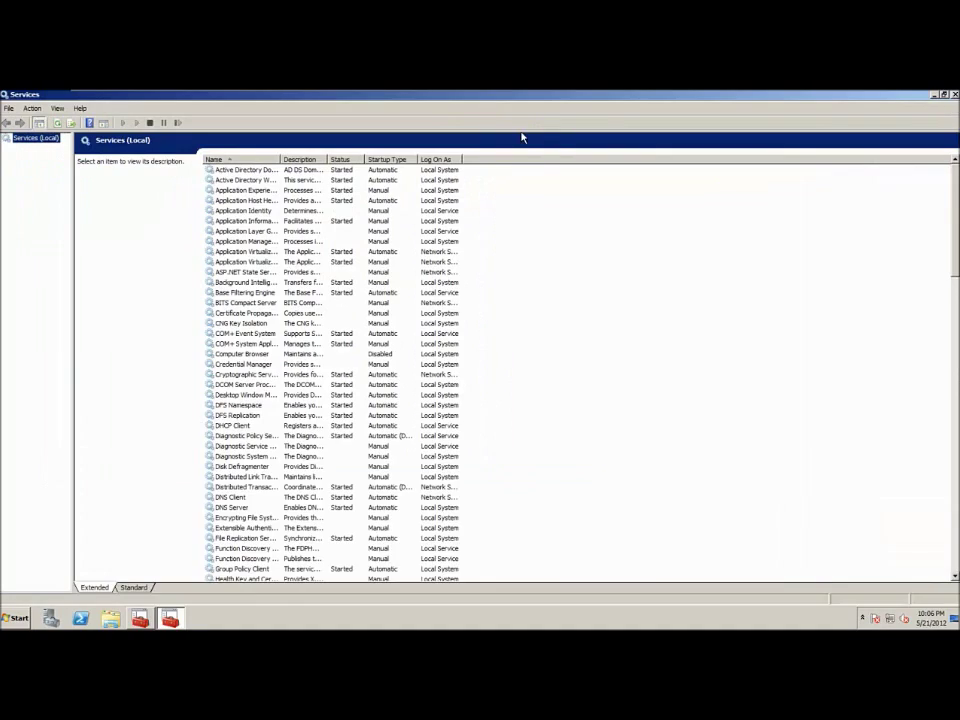
{"action": "double_click", "coordinate": [281, 157]}
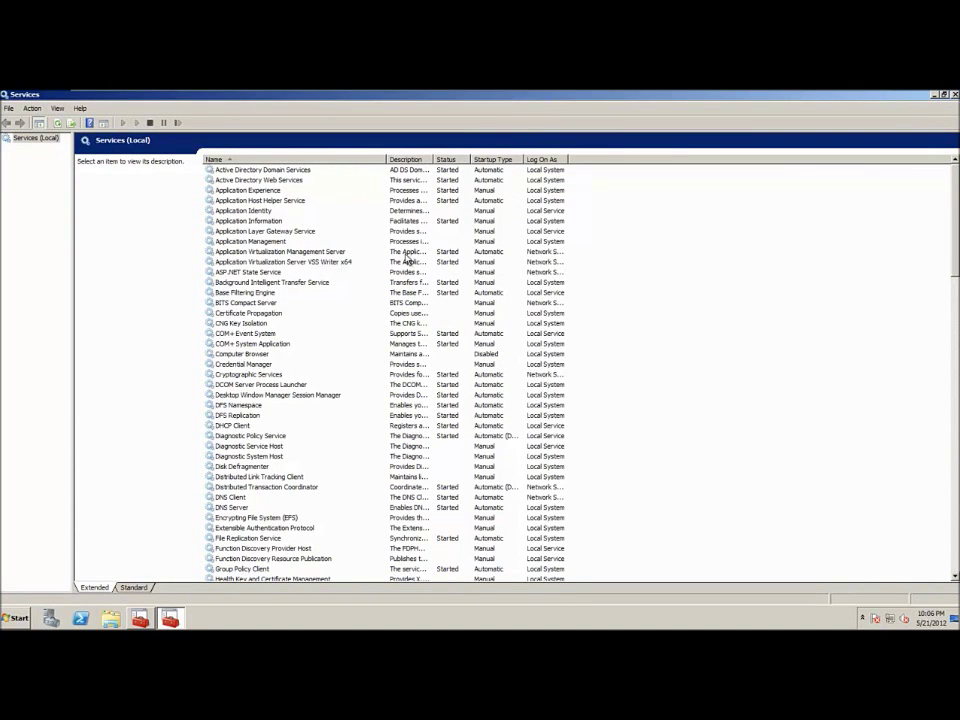
Step: Set the Application Virtualization Management Server service's startup type to Automatic (Delayed Start), apply it and close the Services console
{"action": "left_click", "coordinate": [322, 252]}
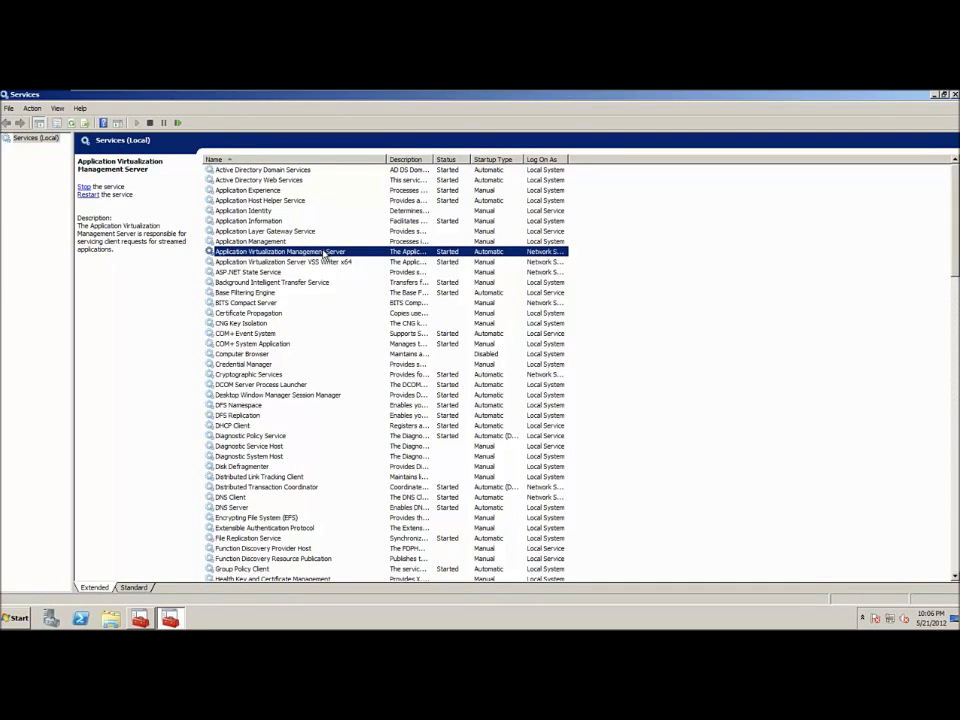
{"action": "right_click", "coordinate": [321, 251]}
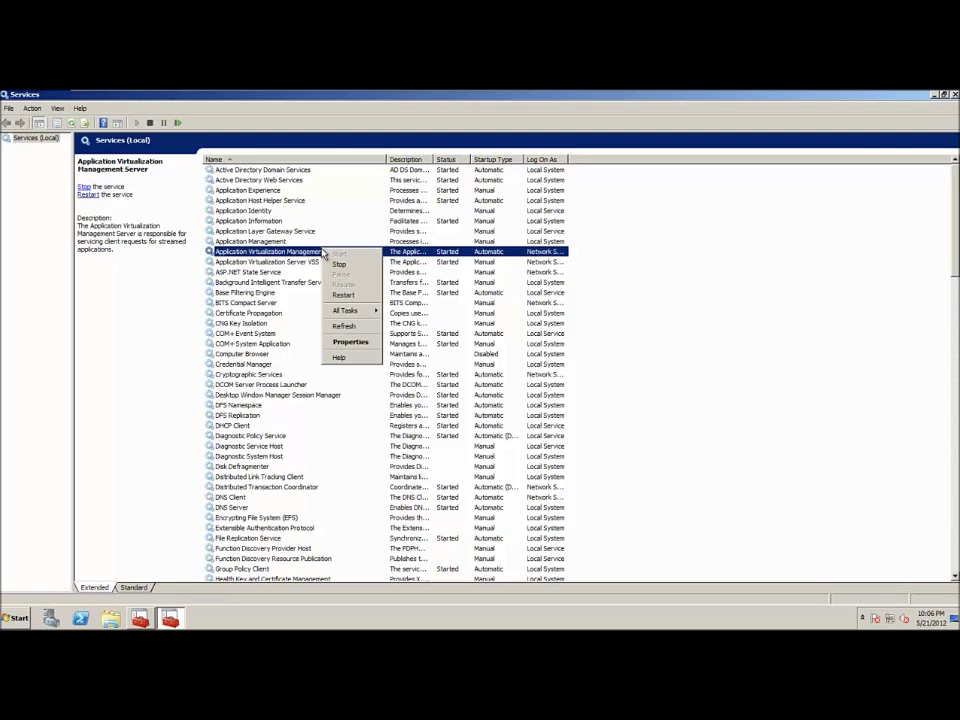
{"action": "left_click", "coordinate": [350, 342]}
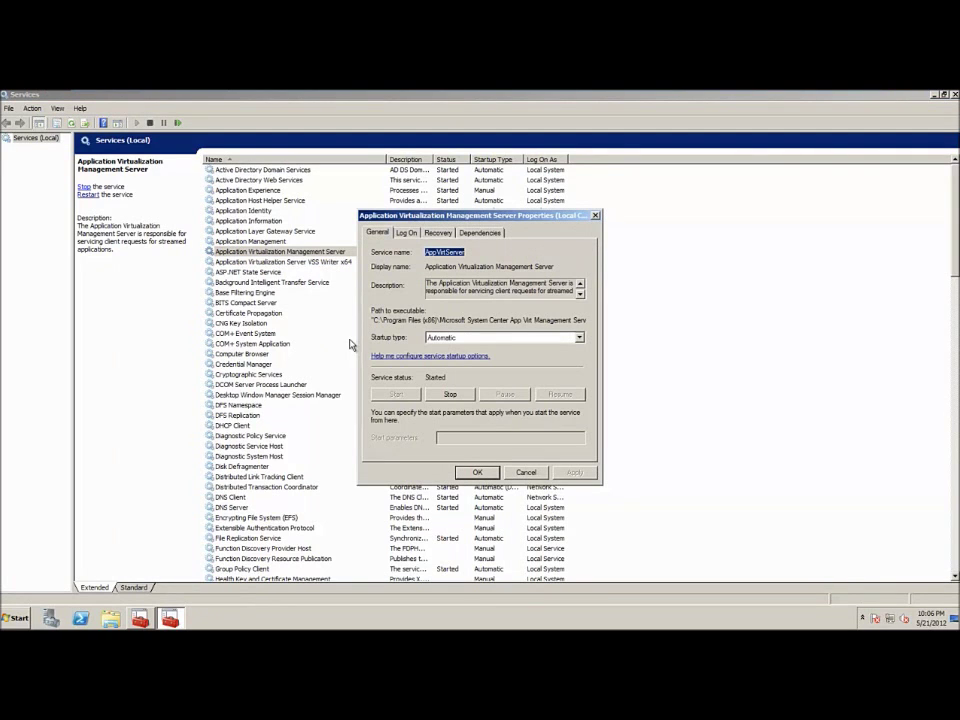
{"action": "left_click", "coordinate": [564, 339]}
{"action": "left_click", "coordinate": [463, 348]}
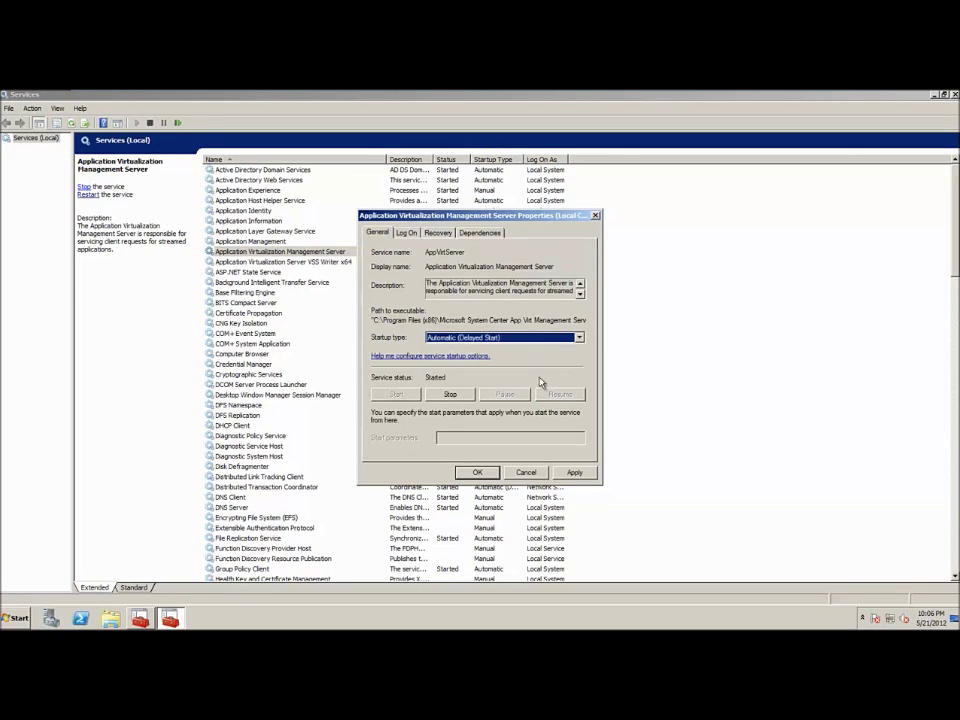
{"action": "left_click", "coordinate": [577, 472]}
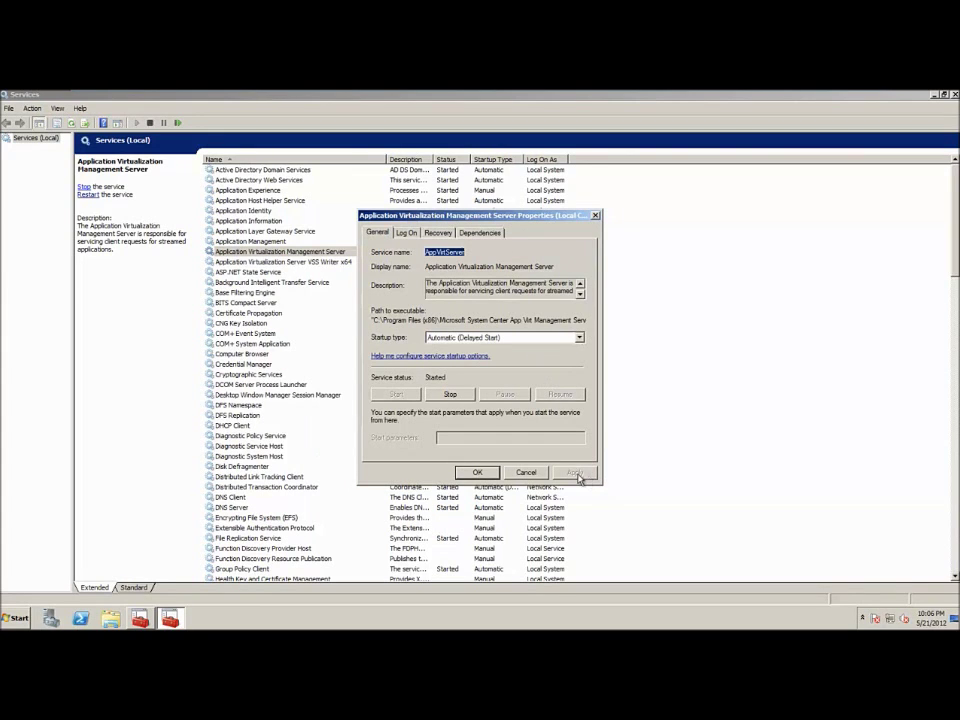
{"action": "left_click", "coordinate": [480, 472]}
{"action": "left_click", "coordinate": [836, 242]}
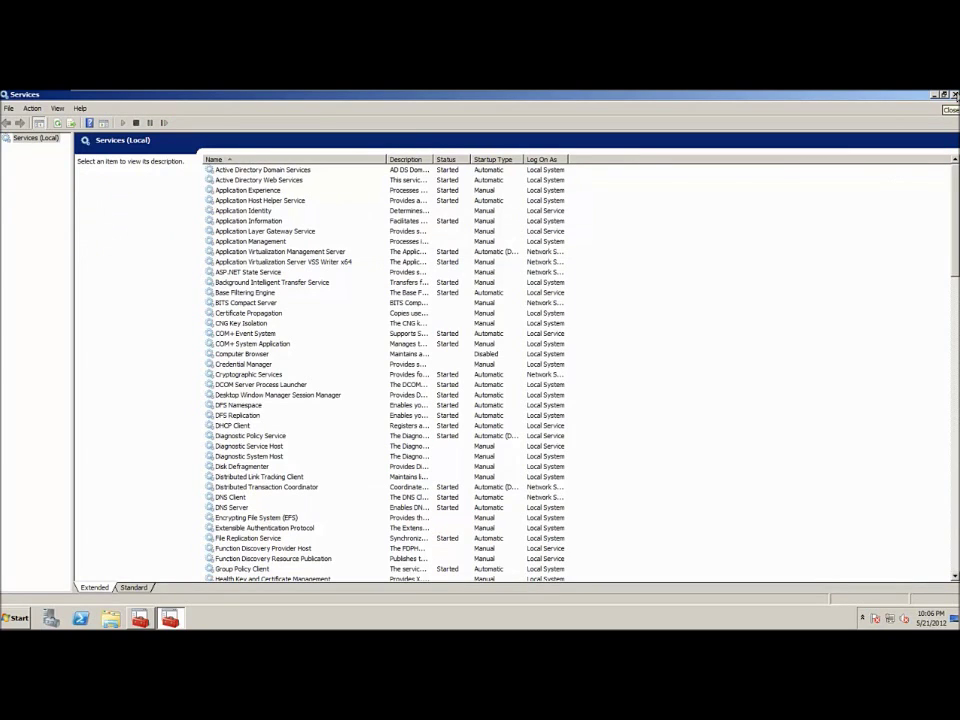
{"action": "left_click", "coordinate": [955, 95]}
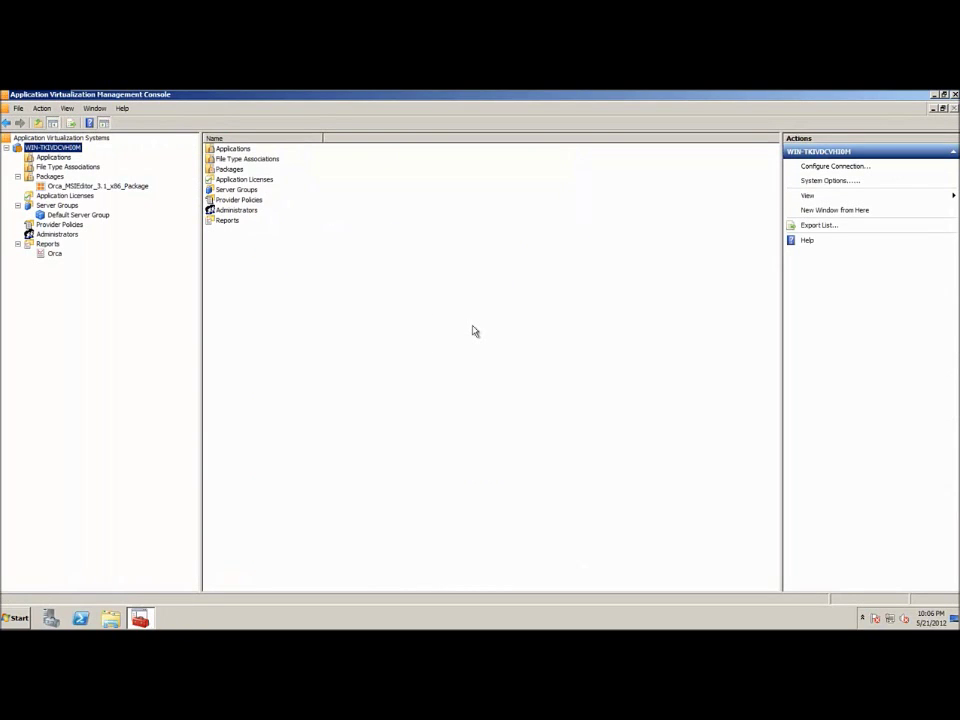